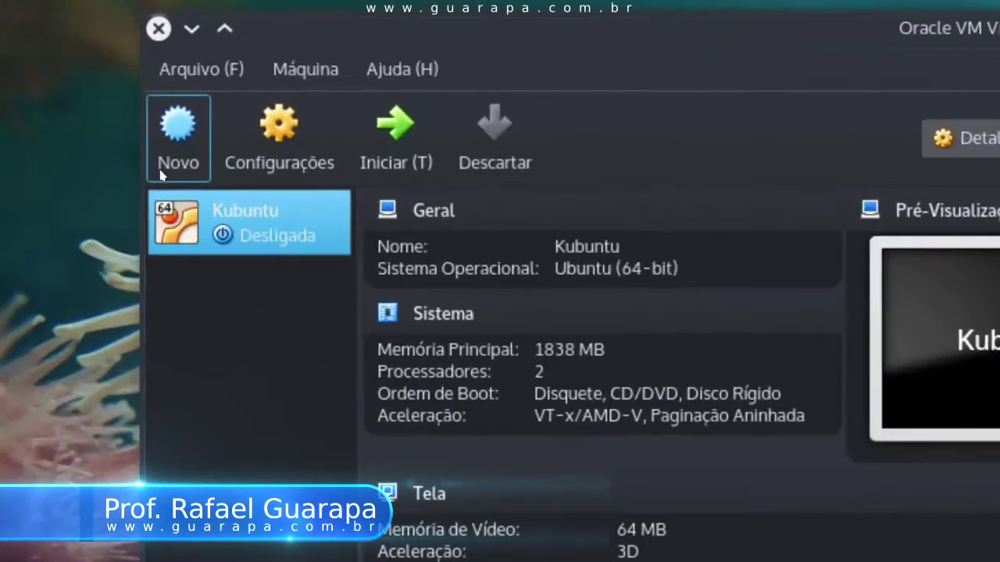
- Start creating a new virtual machine with Microsoft Windows as its operating system type
left_click(161, 173)
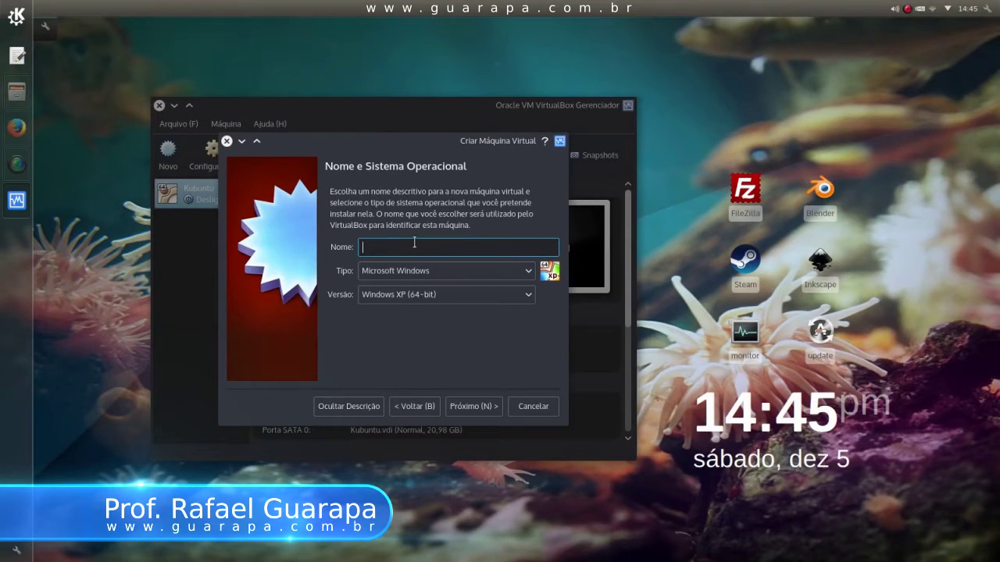
left_click(386, 275)
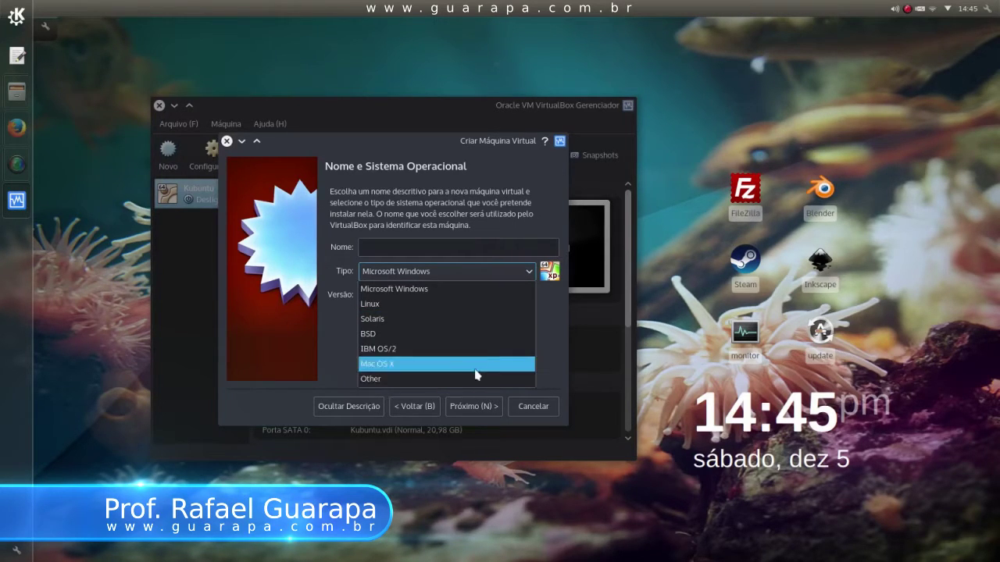
left_click(415, 288)
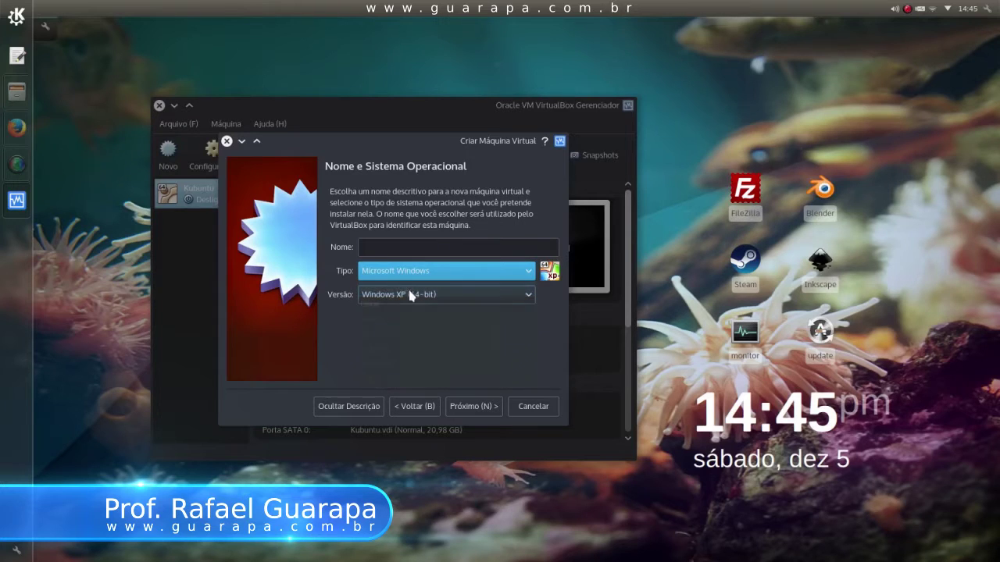
- Look through the Windows versions offered for the new virtual machine without changing the selected version
left_click(395, 297)
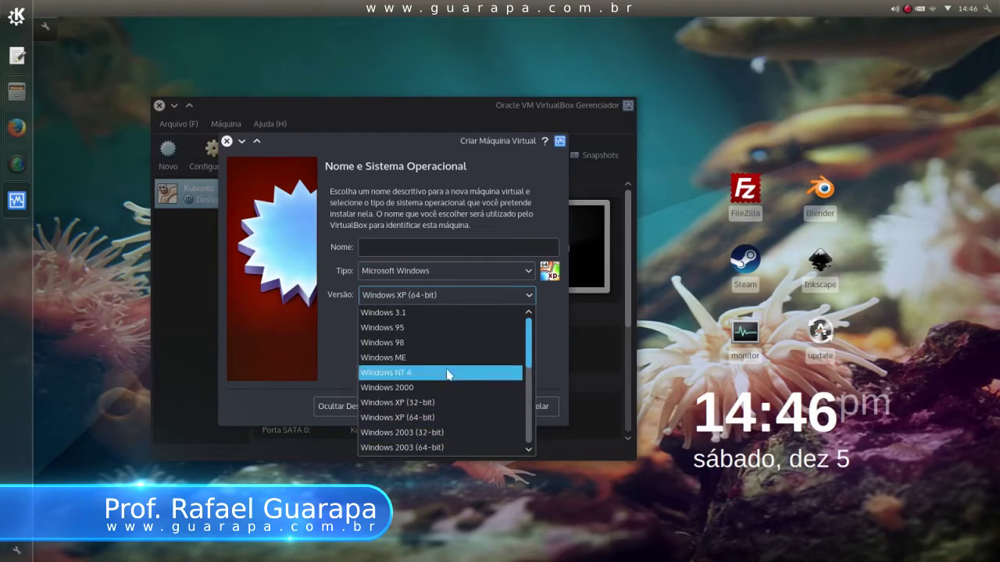
scroll(458, 375, "down", 4)
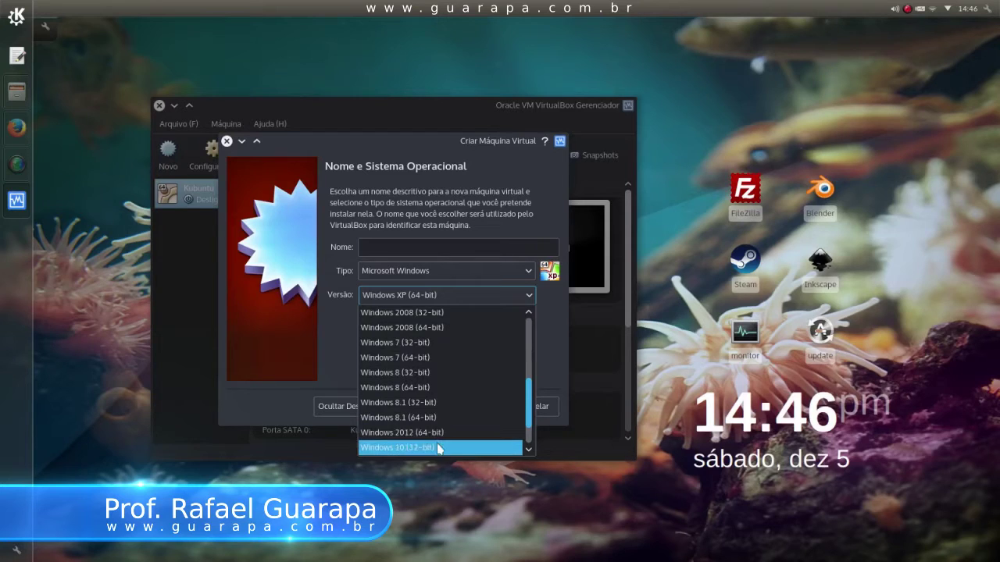
scroll(439, 447, "down", 1)
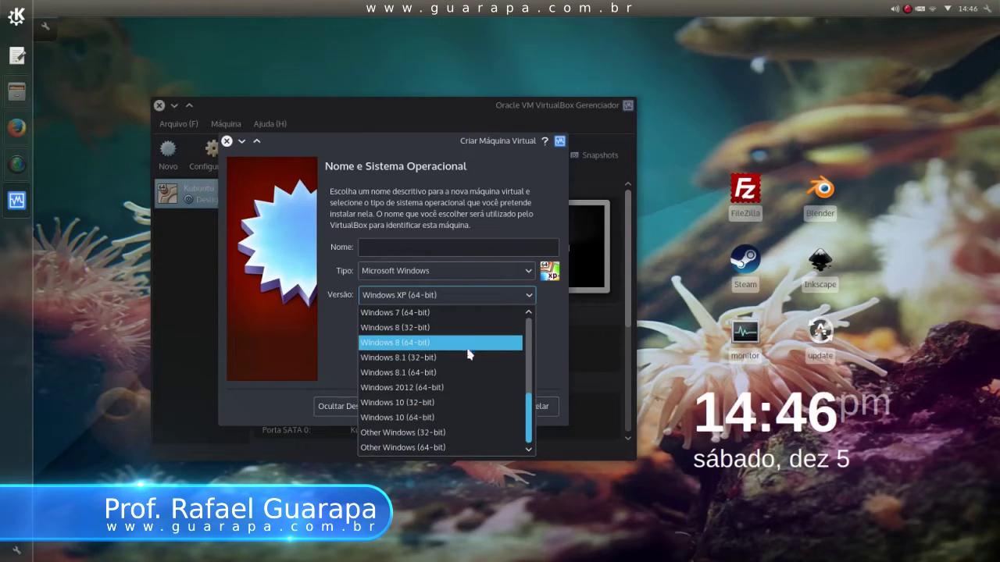
scroll(467, 355, "up", 5)
left_click(414, 294)
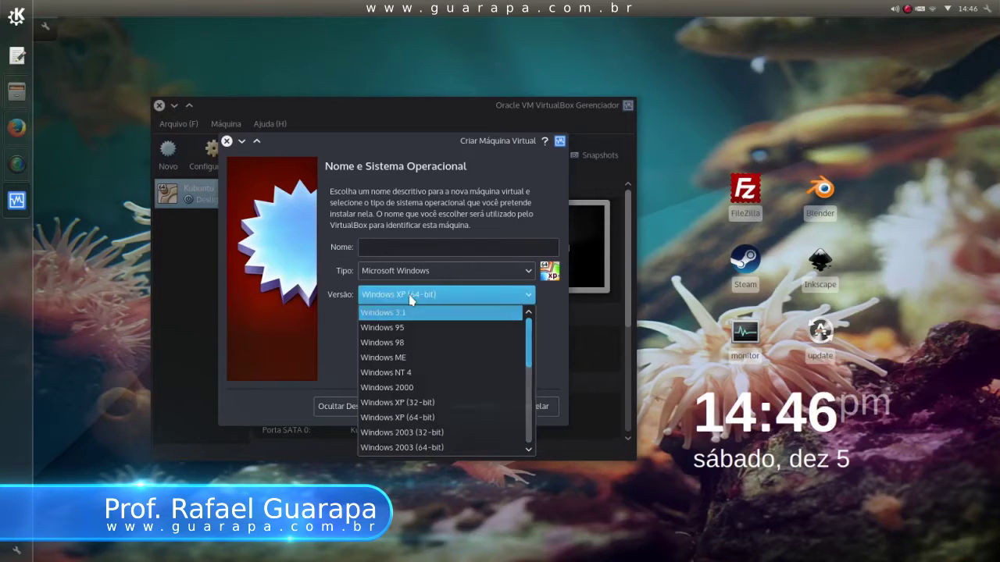
- Set the operating system type to Linux and review the available distributions, keeping Ubuntu (64-bit) as the version
left_click(383, 271)
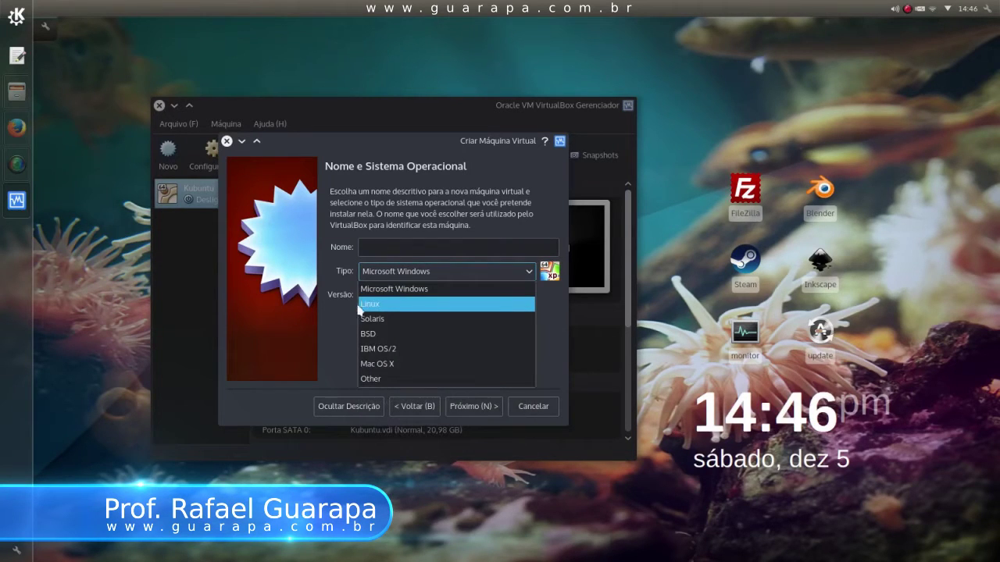
left_click(410, 309)
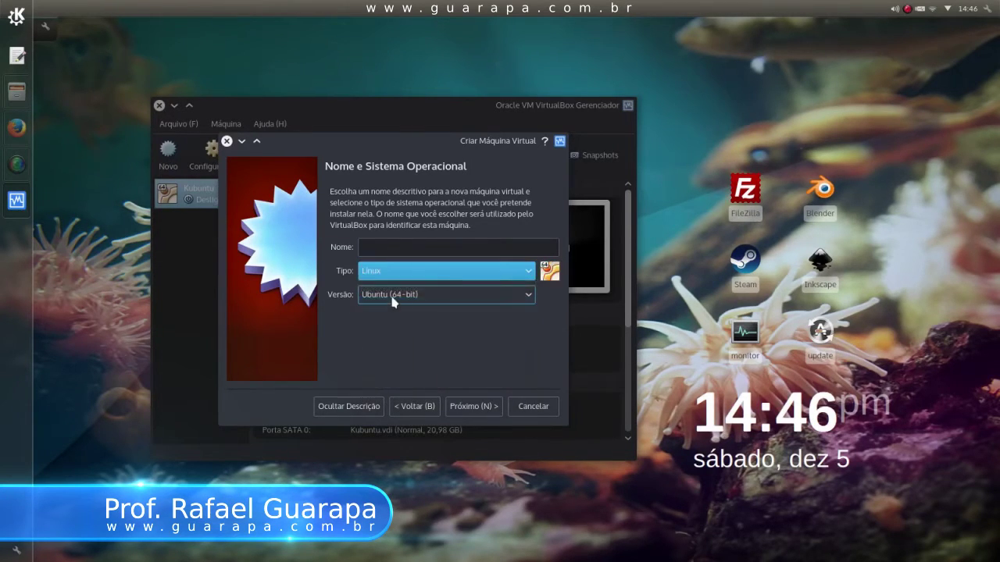
left_click(393, 297)
scroll(429, 357, "up", 5)
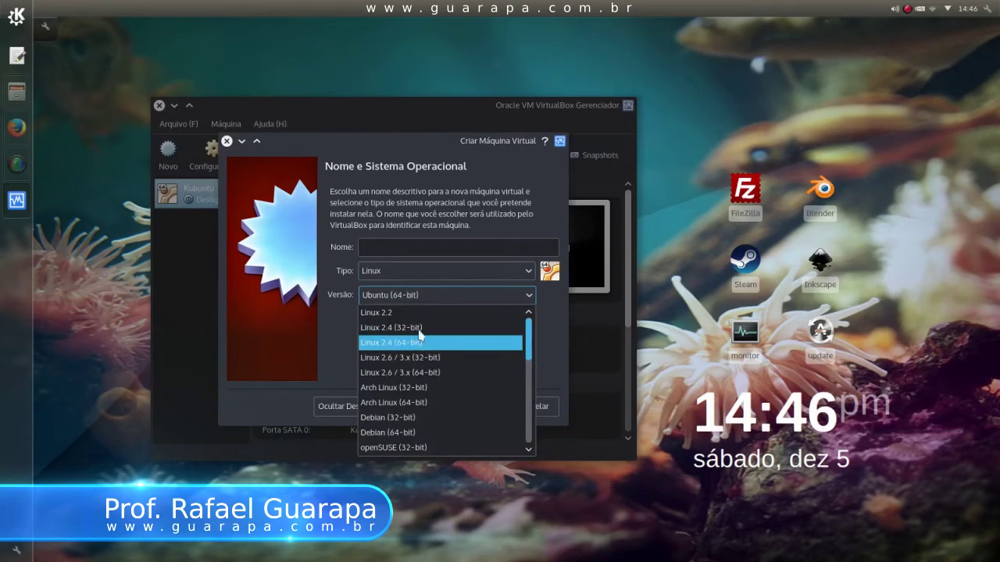
scroll(428, 375, "down", 2)
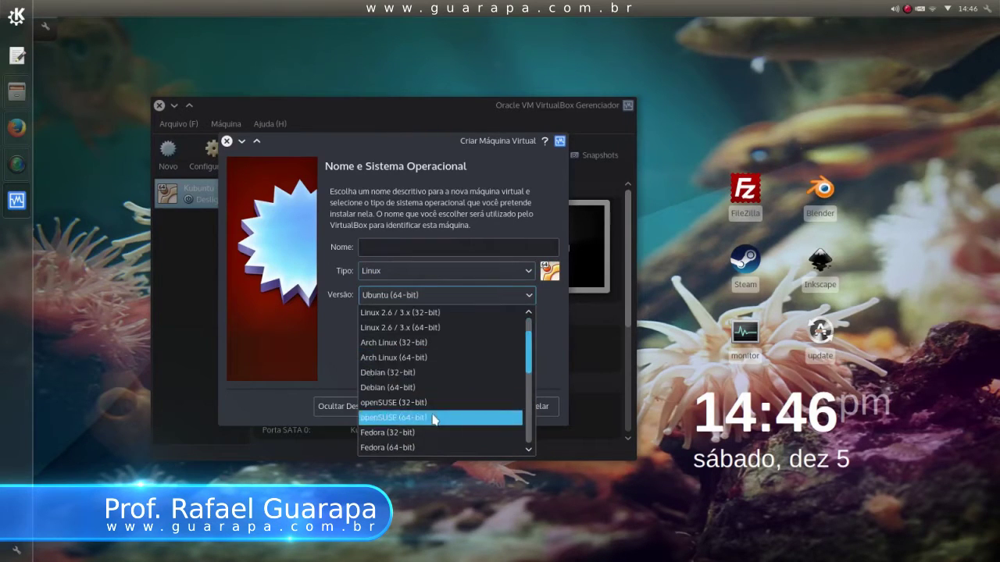
scroll(431, 415, "down", 5)
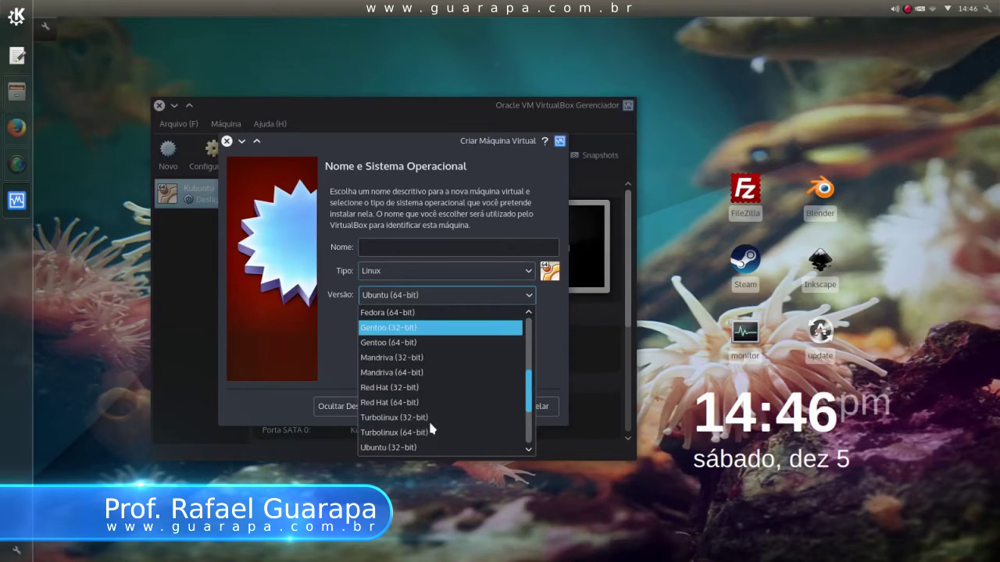
scroll(430, 426, "up", 4)
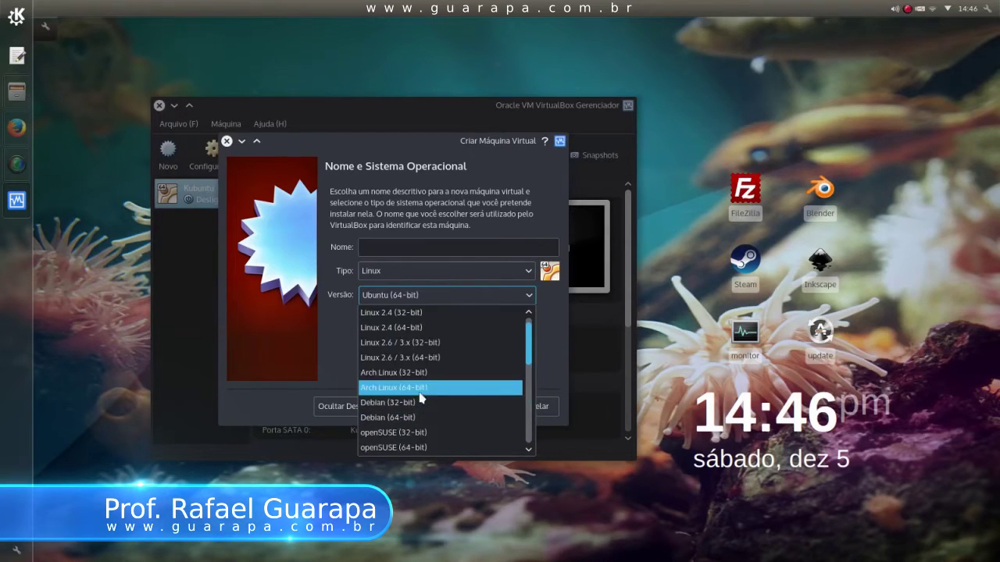
left_click(379, 295)
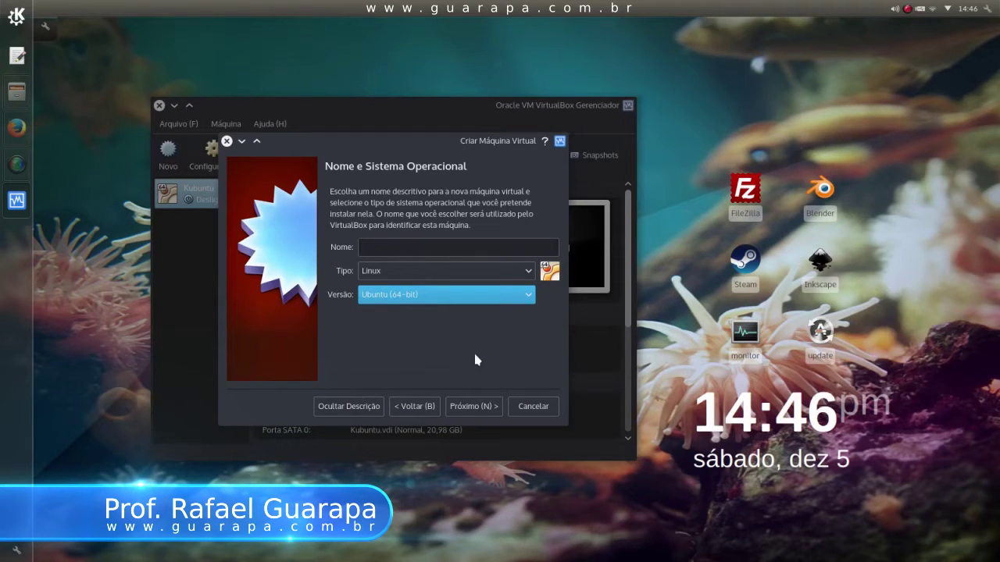
- Switch to Firefox, view the Ubuntu Desktop download page on ubuntu.com, and minimise the browser to return to the virtual machine wizard
left_click(16, 128)
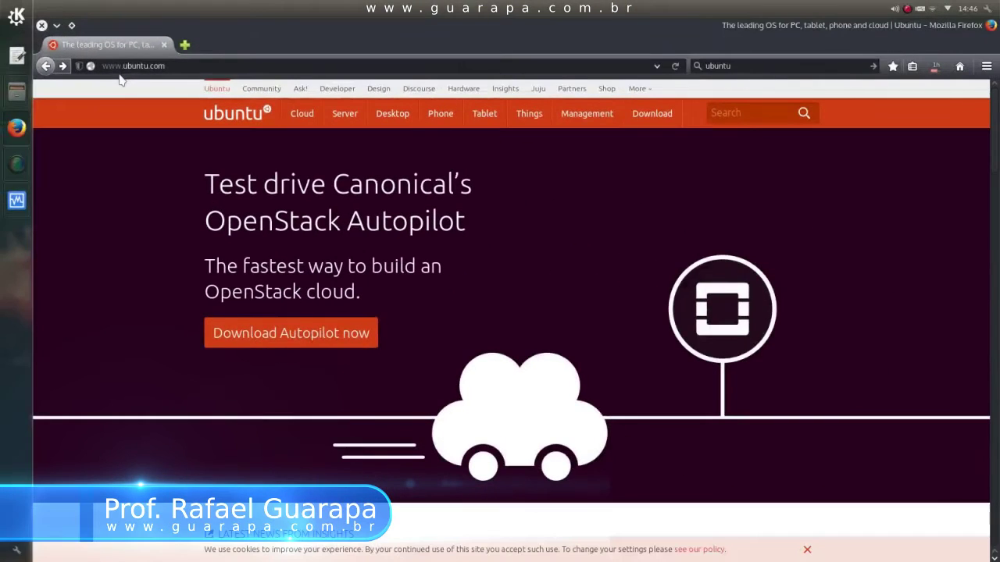
mouse_move(641, 126)
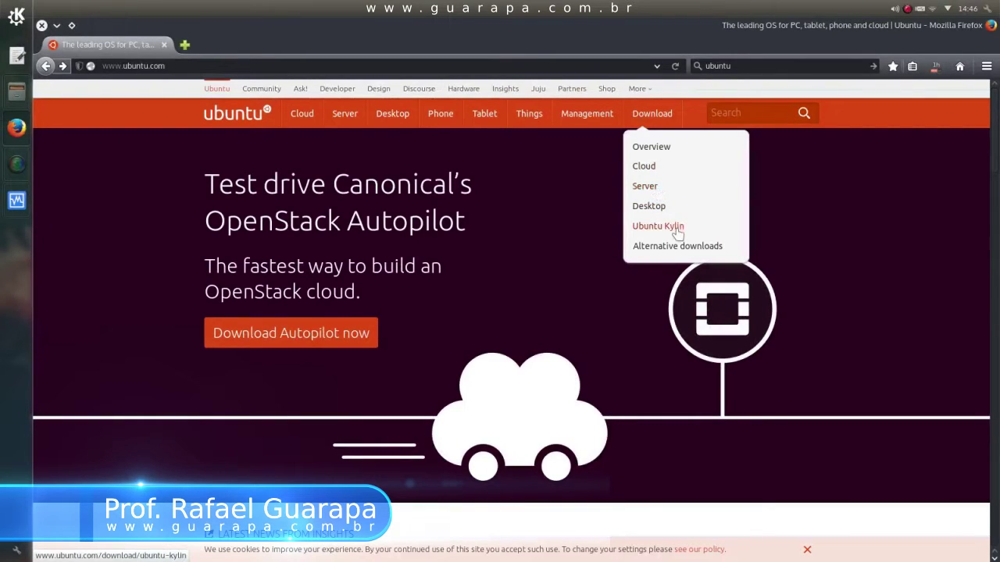
left_click(655, 208)
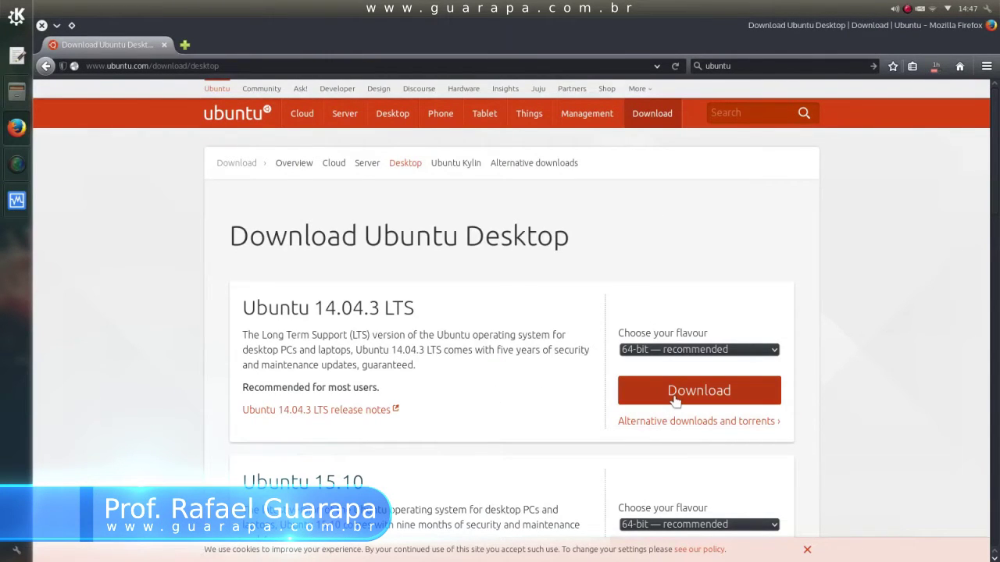
left_click(56, 25)
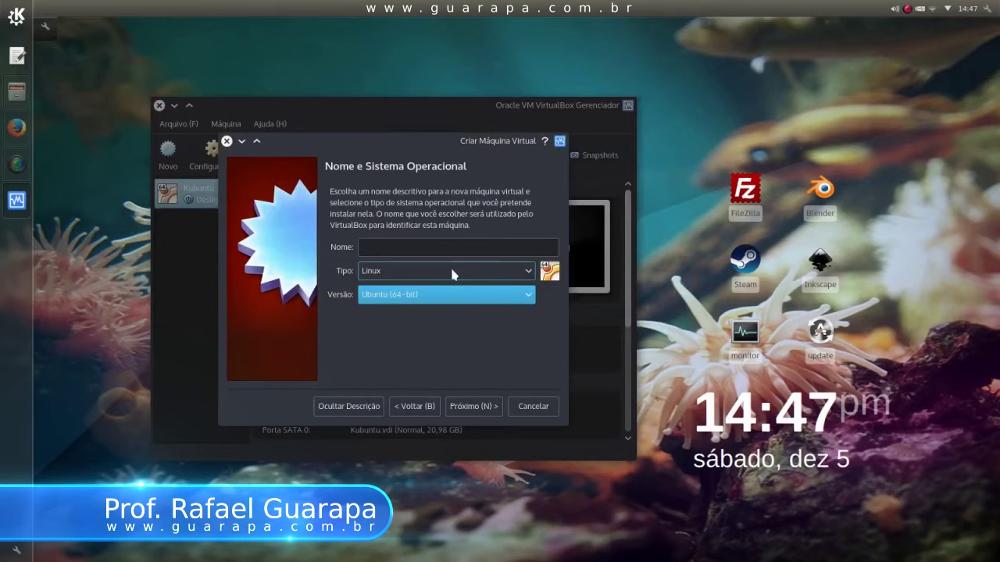
- Select Linux as the type and Ubuntu (64-bit) as the version, name the virtual machine Ubuntu, and continue to the memory settings
left_click(451, 271)
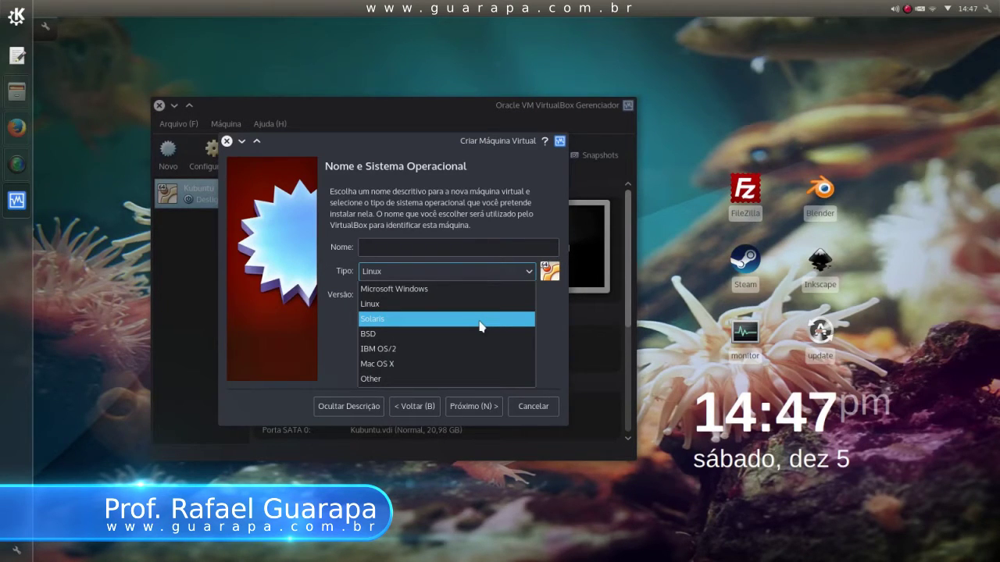
left_click(399, 307)
left_click(394, 297)
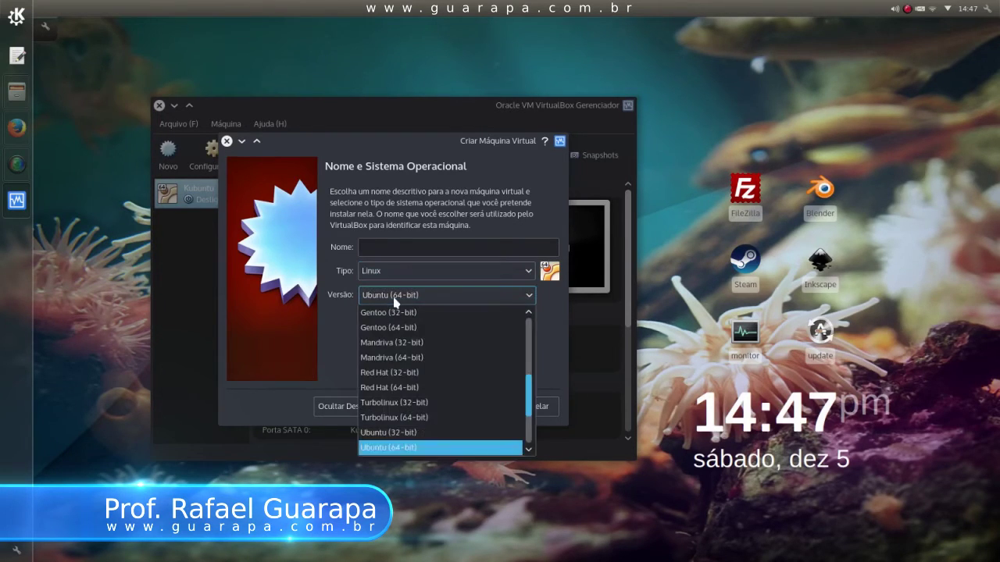
left_click(435, 449)
left_click(406, 249)
type("Ubuntu")
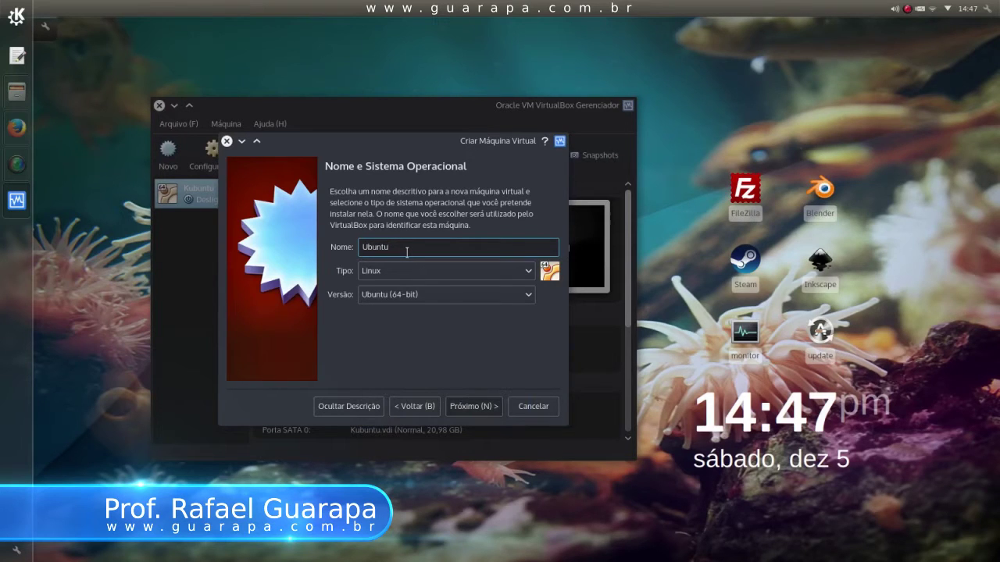
left_click(474, 406)
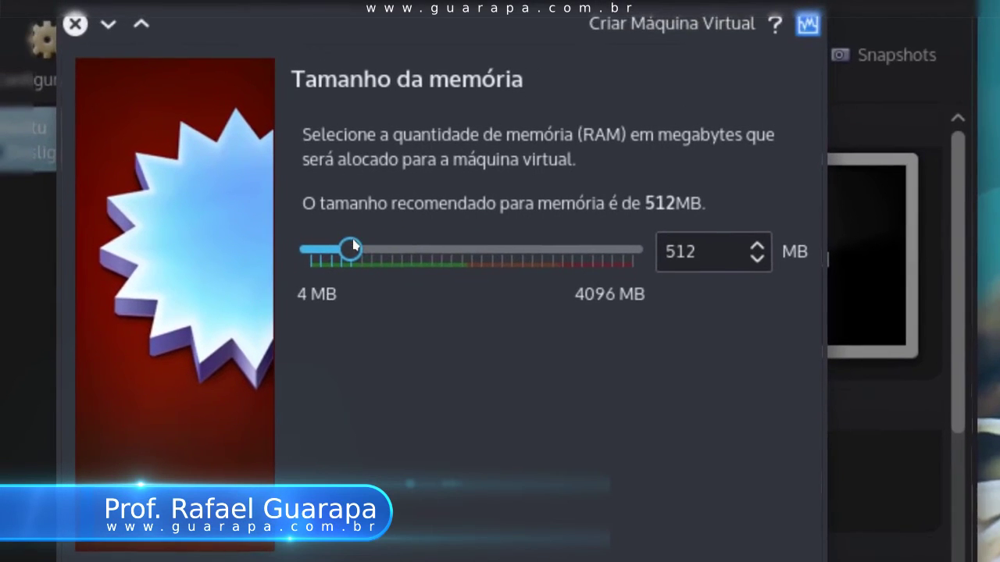
- Set the virtual machine's memory to 1923 MB and continue to the hard disk settings
left_click_drag(353, 245, 471, 251)
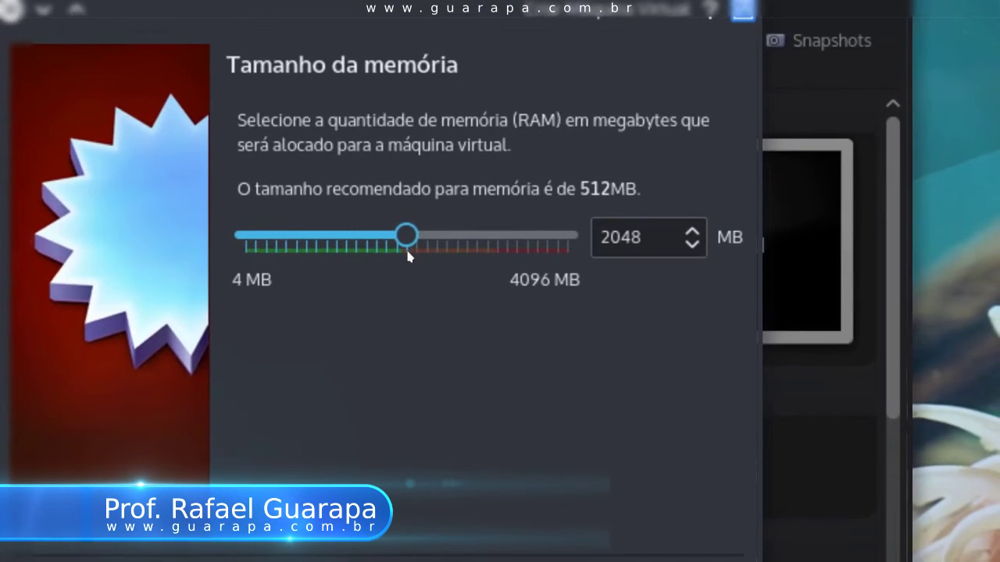
left_click_drag(408, 256, 401, 255)
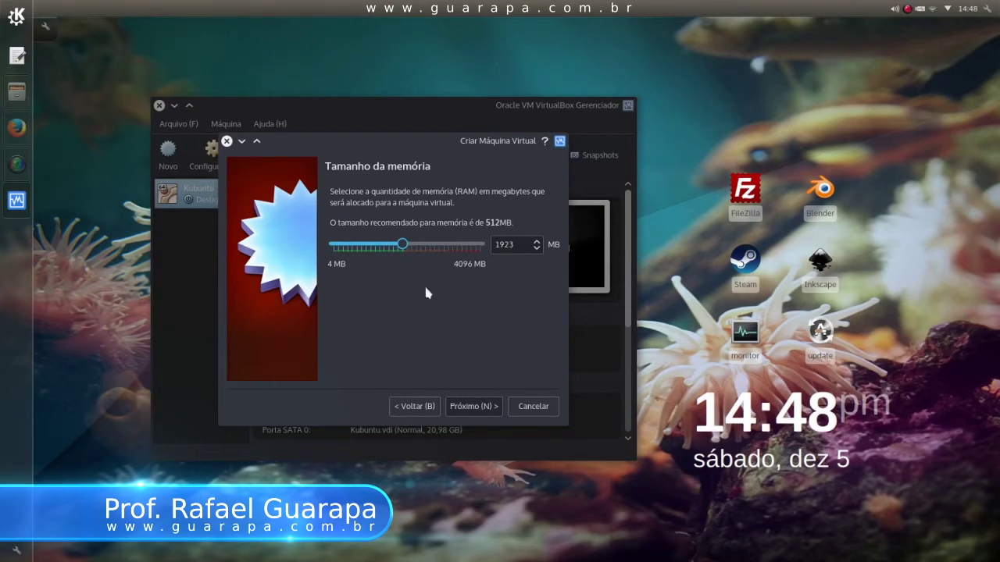
left_click(489, 400)
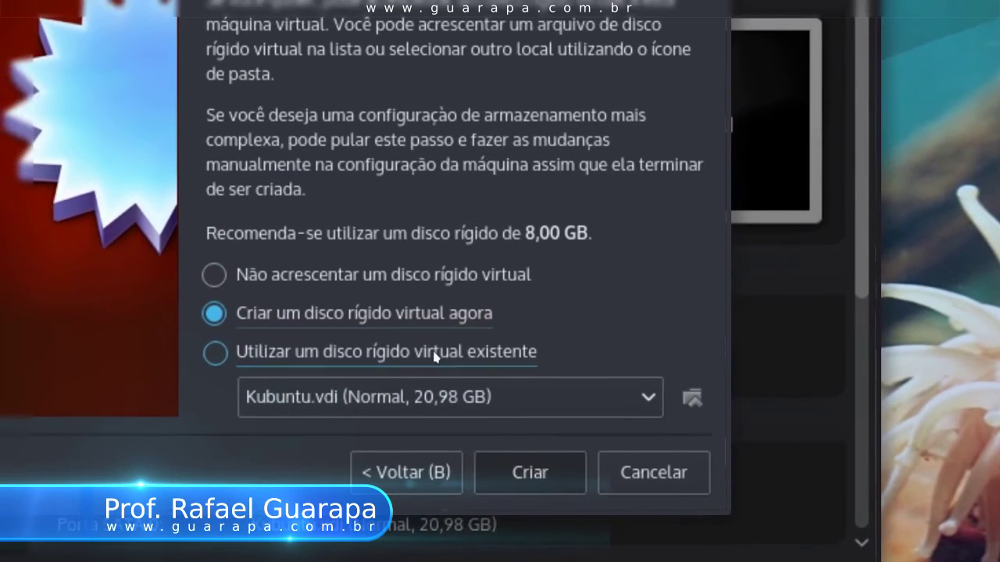
- Try the other hard disk options, settle on creating a virtual hard disk now, and proceed to the disk creation wizard
left_click(435, 356)
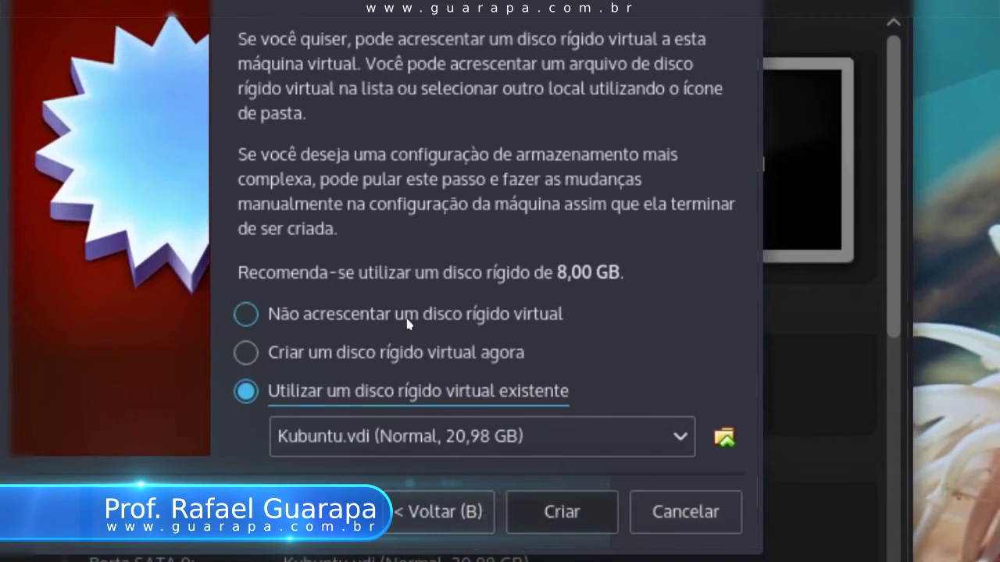
left_click(376, 255)
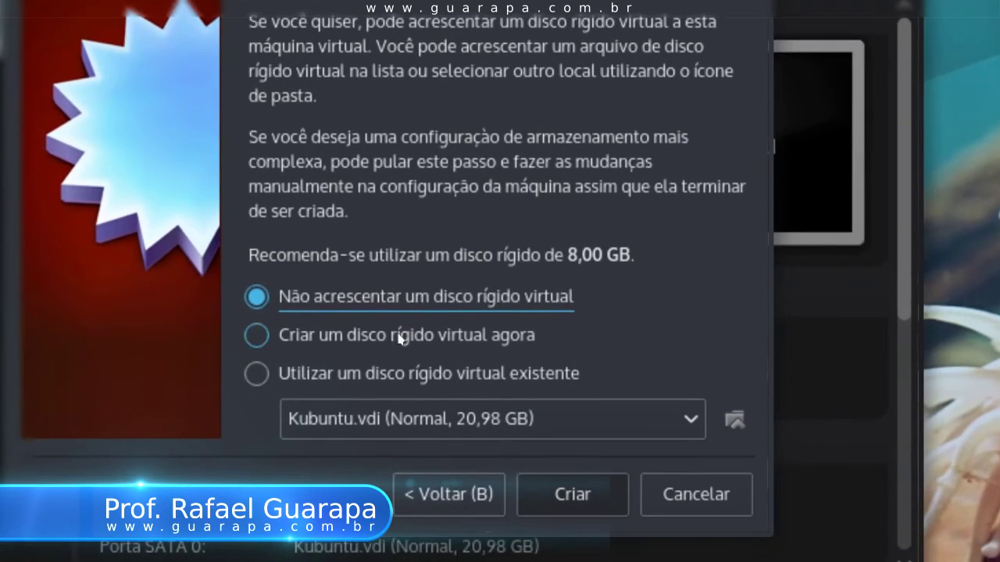
left_click(438, 352)
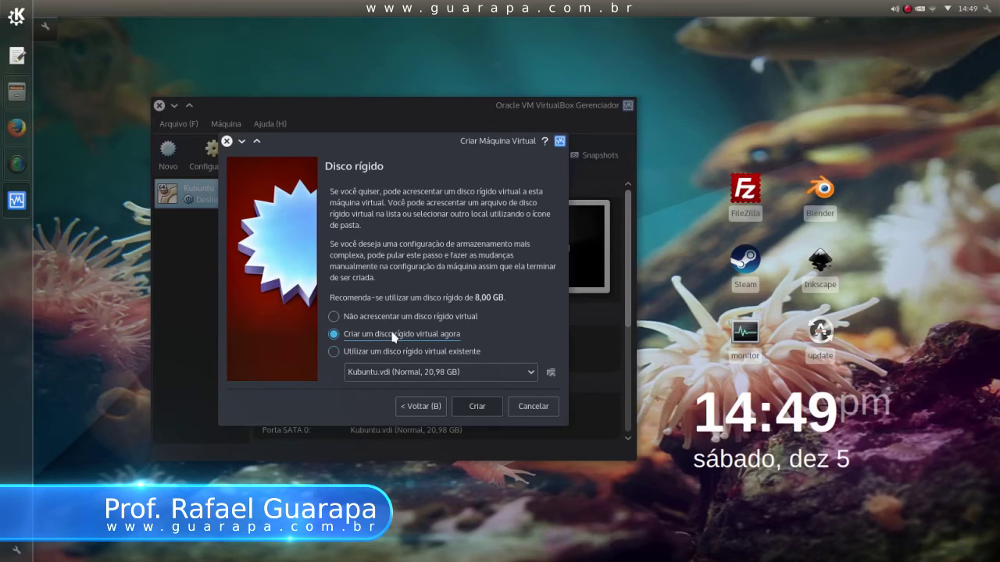
left_click(394, 356)
left_click(428, 336)
left_click(473, 406)
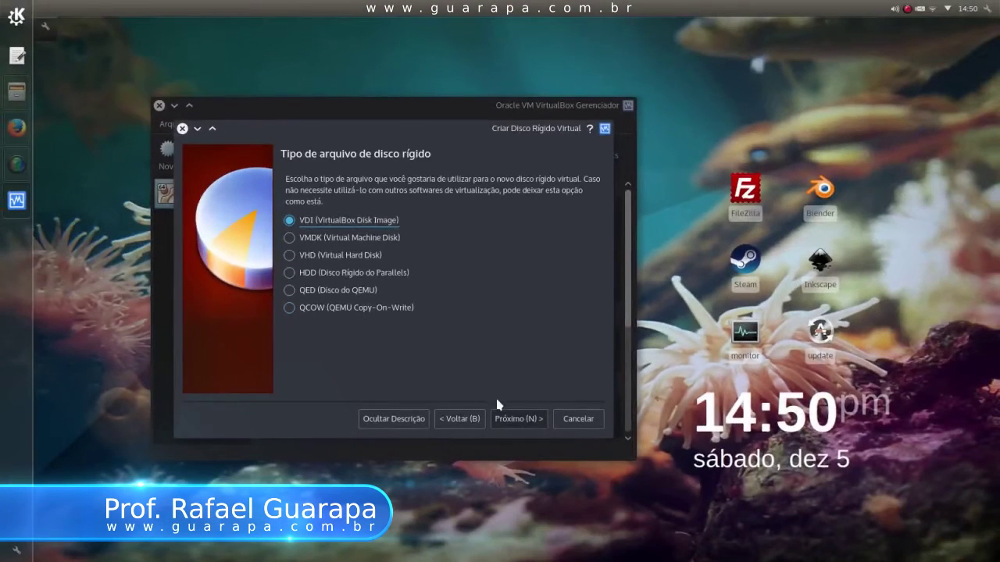
- Accept the VDI disk file type, choose dynamically allocated storage after trying fixed size, and continue to the file location and size
left_click(725, 552)
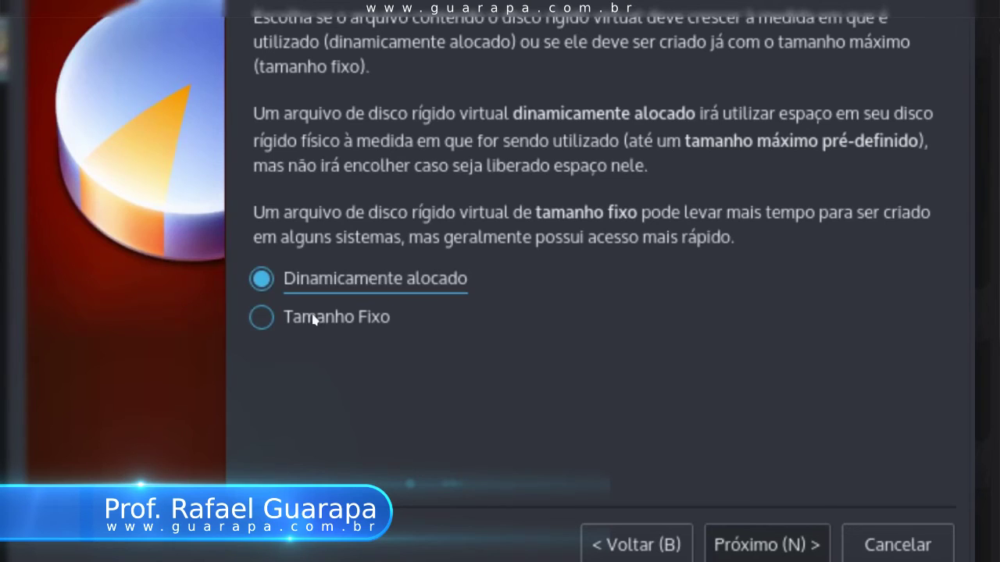
left_click(313, 320)
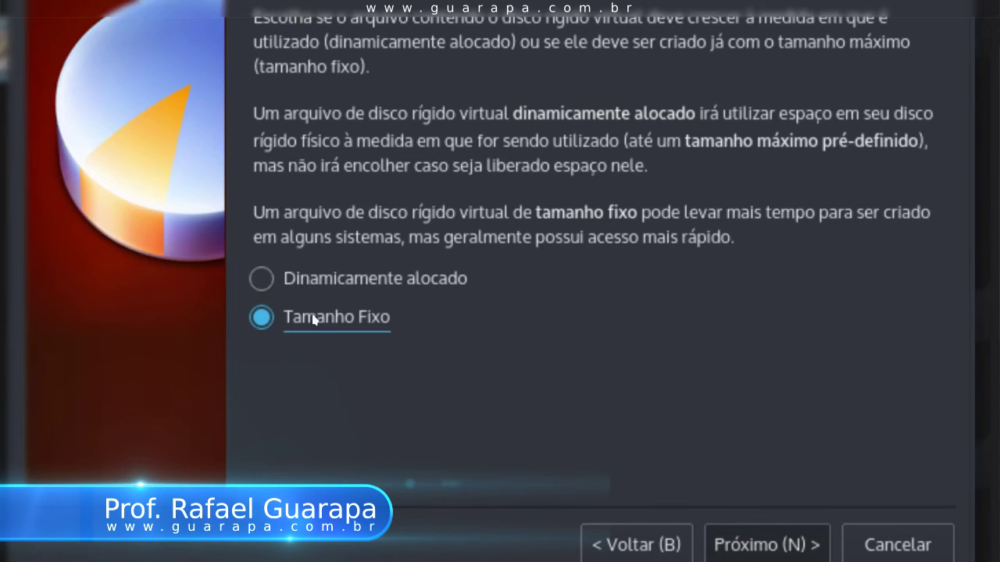
left_click(328, 285)
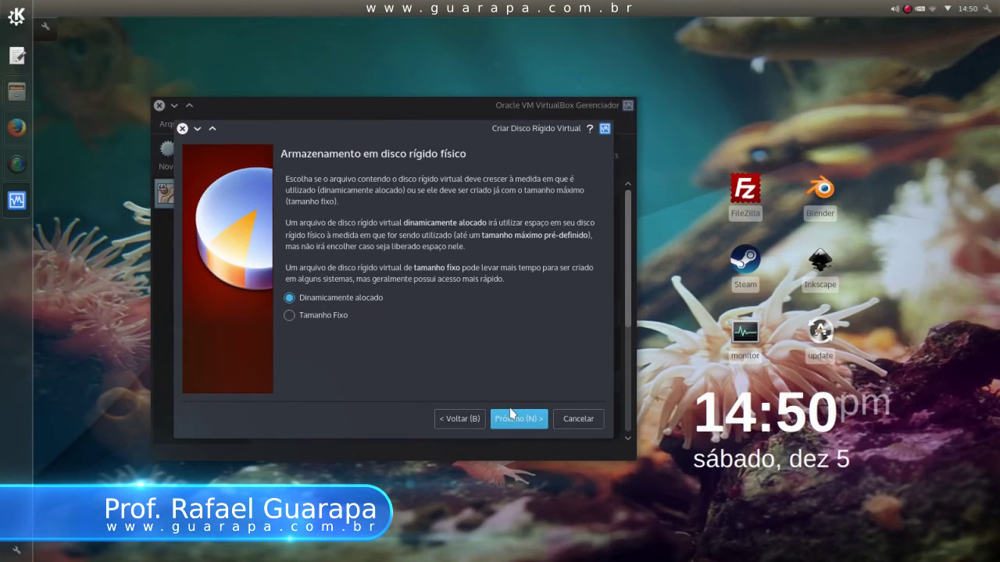
left_click(515, 420)
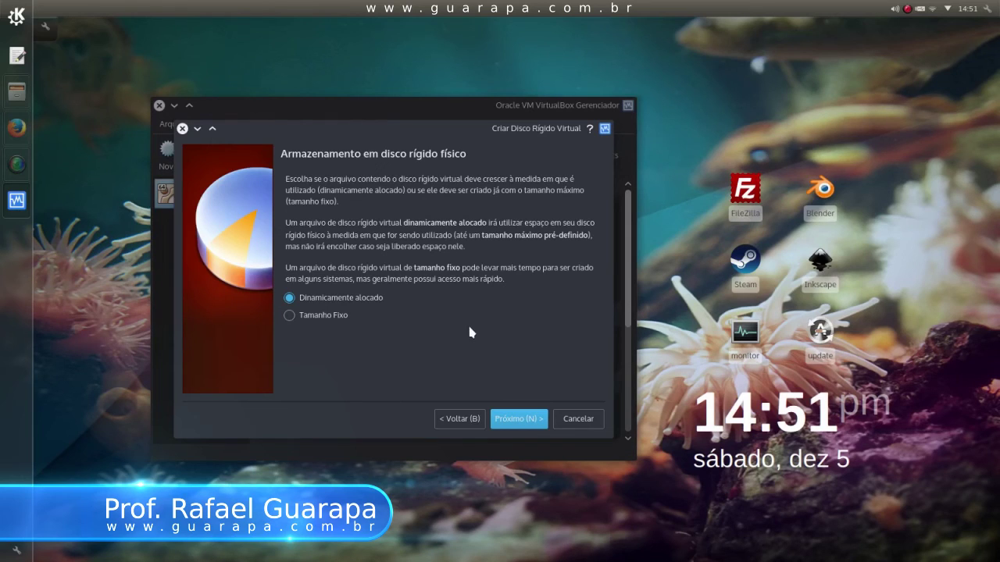
left_click(513, 420)
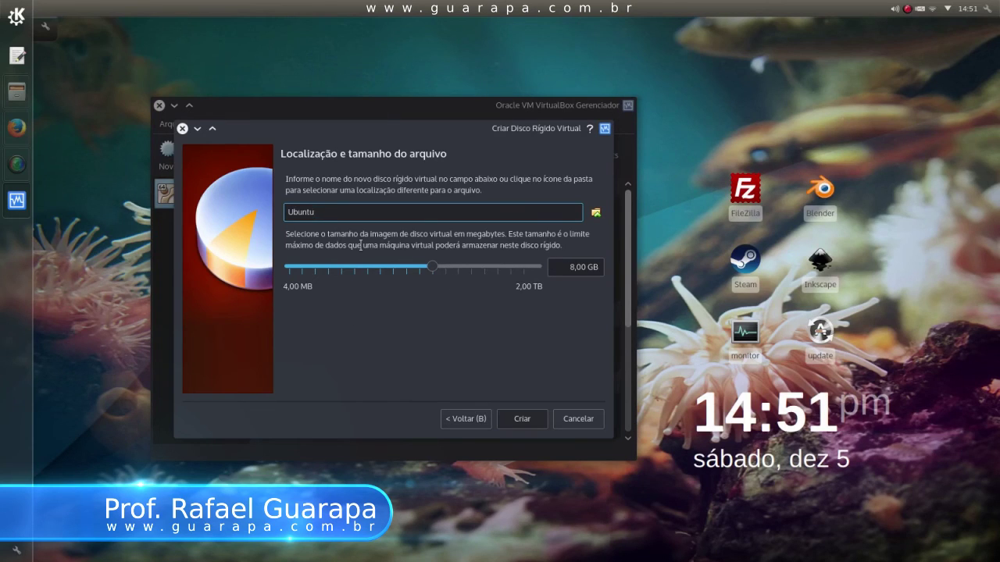
- Set the Ubuntu virtual disk's size to 15.39 GB and create it
left_click_drag(434, 269, 444, 271)
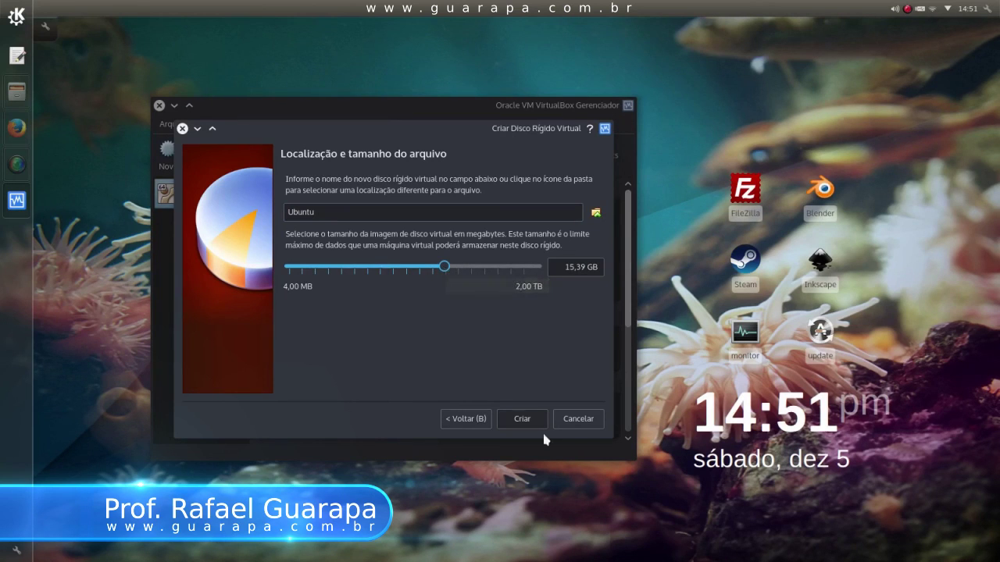
left_click(531, 422)
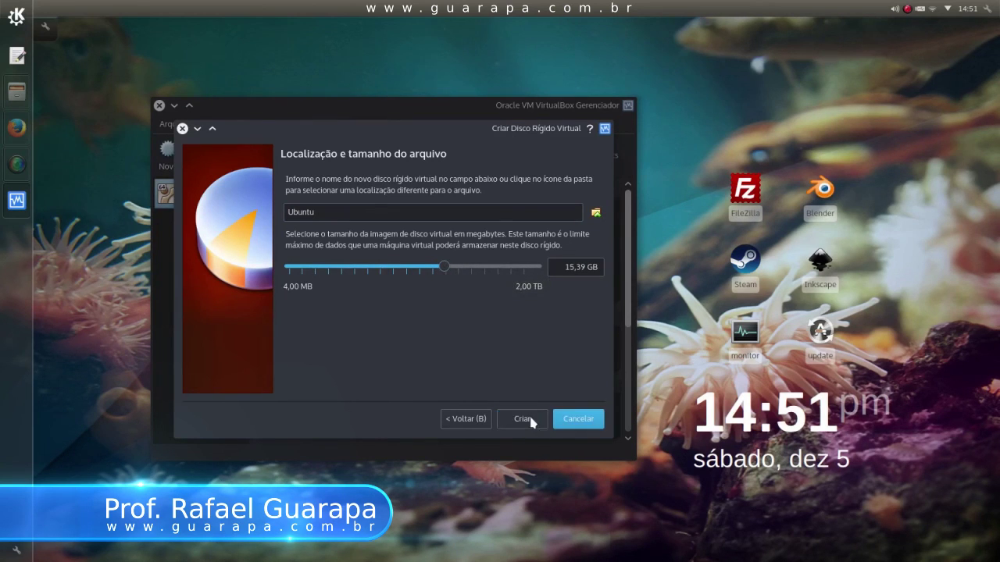